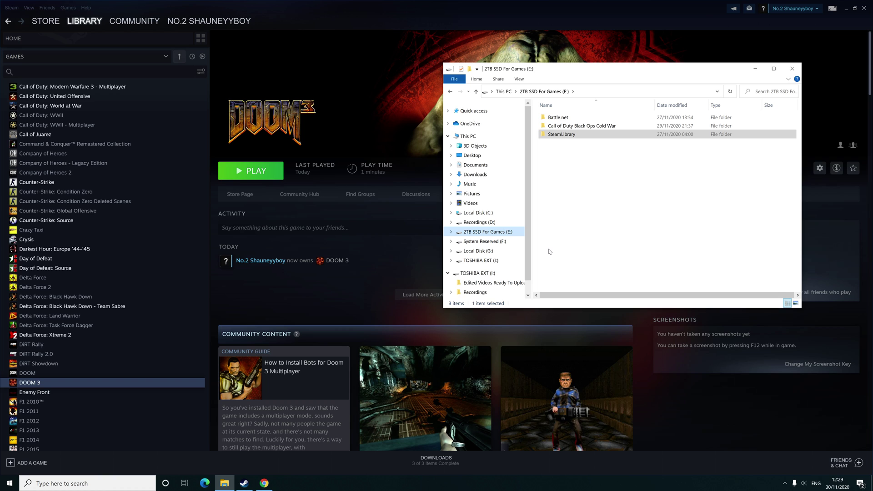
- Browse Doom 3's local files from the Steam library and open the game's base folder
right_click(41, 385)
mouse_move(64, 424)
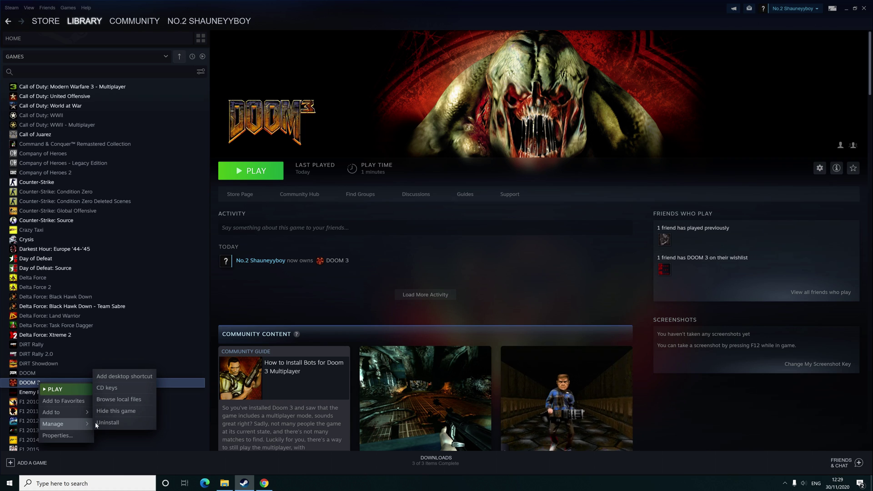
click(119, 399)
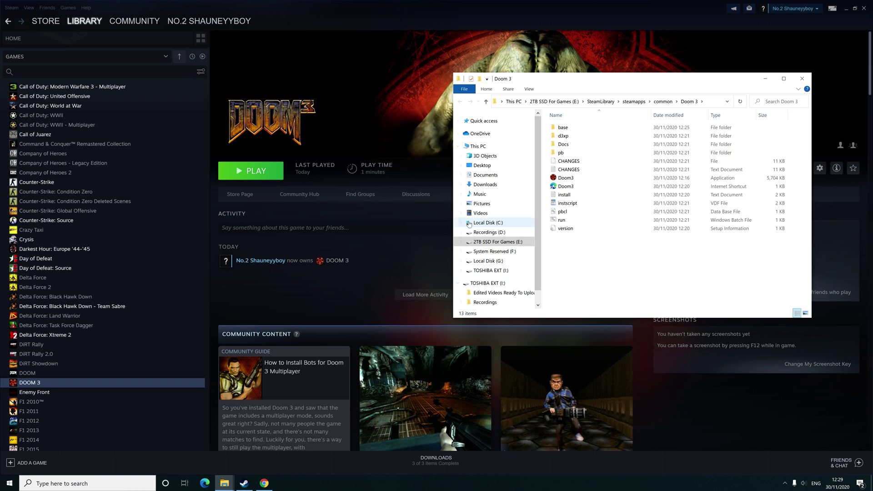
double_click(574, 128)
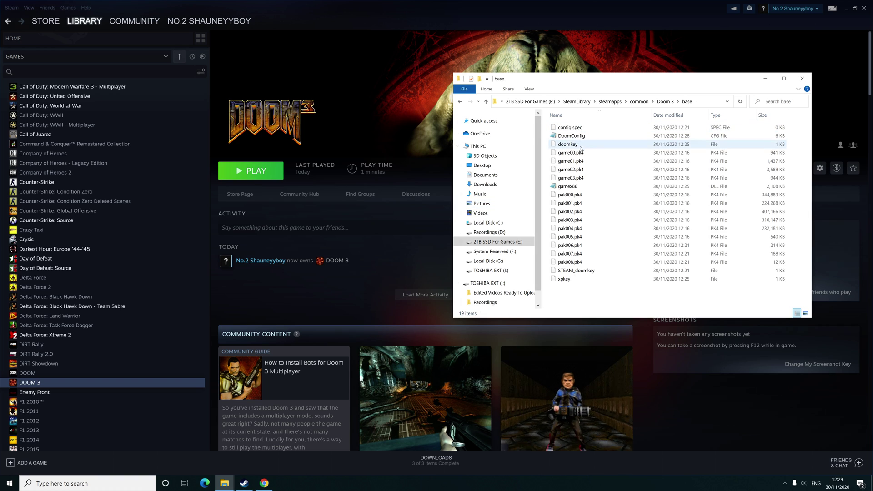
click(460, 102)
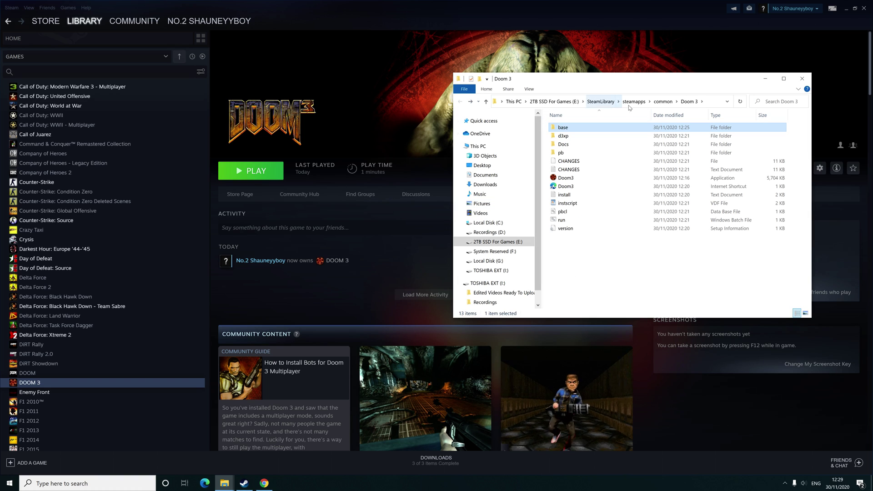
click(680, 105)
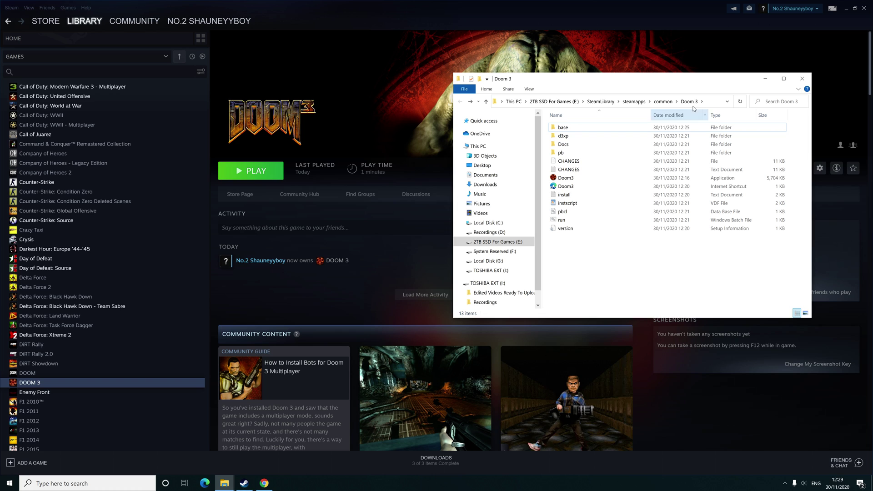
double_click(603, 129)
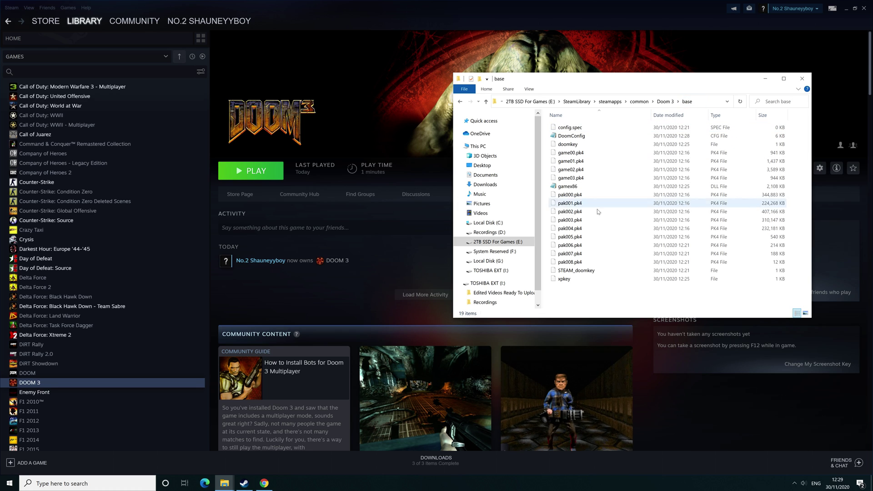
- Open the DoomConfig file in WordPad and review the r_customHeight, r_customWidth, r_fullscreen, r_mode and g_fov entries
right_click(585, 136)
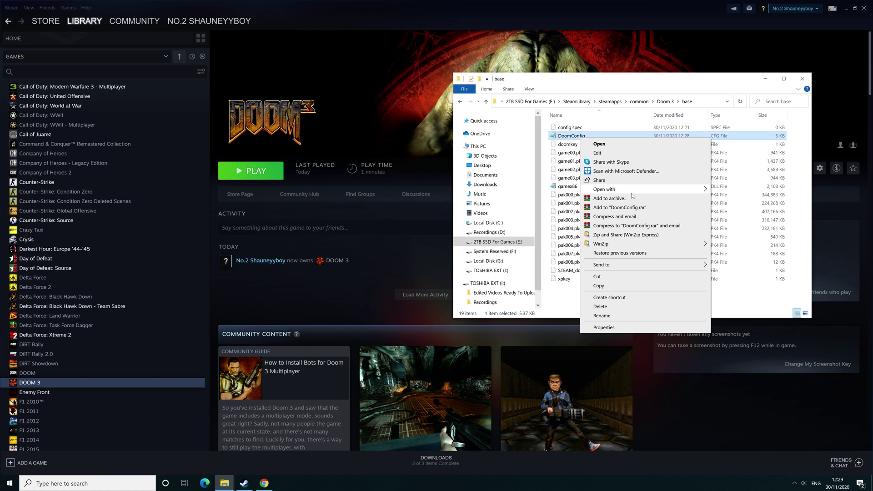
mouse_move(642, 190)
click(718, 203)
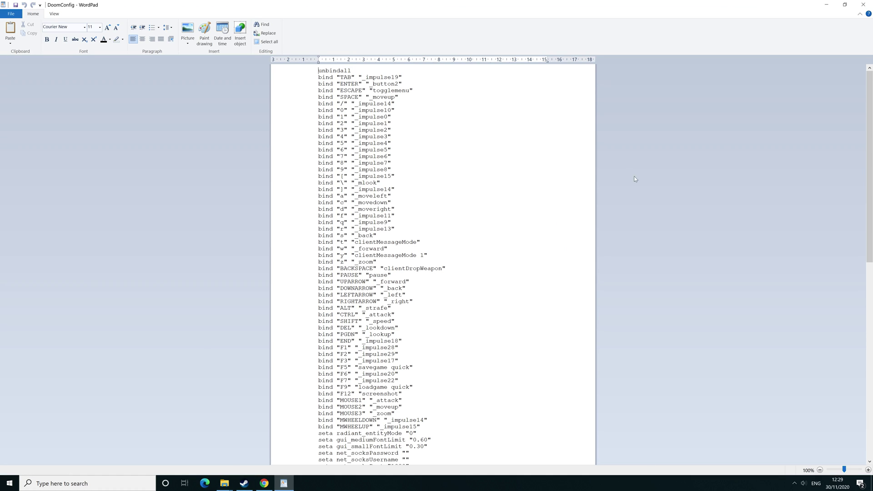
scroll(432, 264, down, 11)
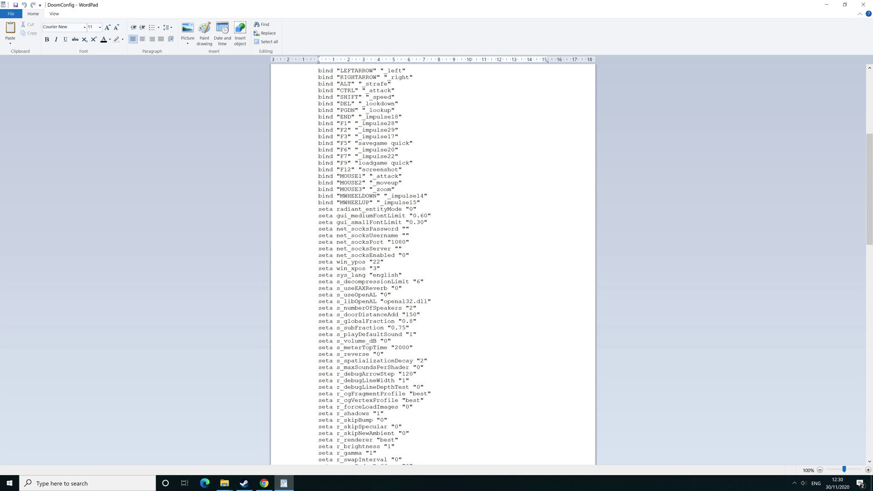
scroll(432, 263, down, 11)
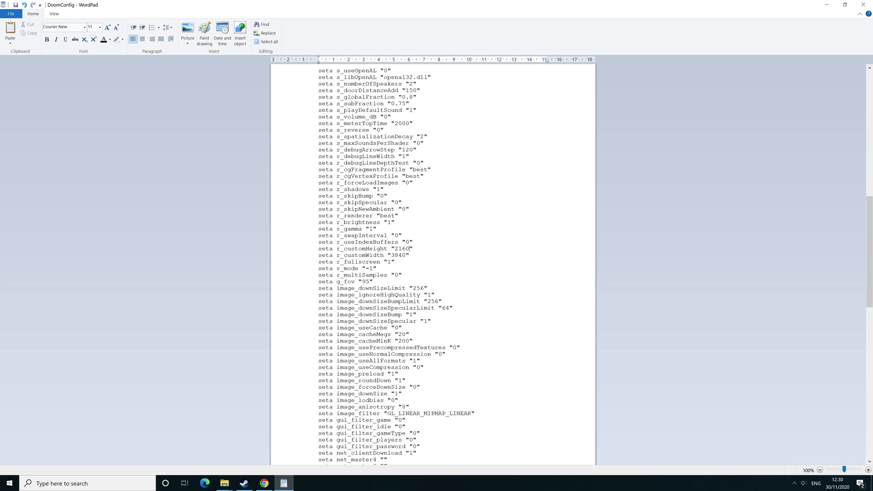
scroll(433, 264, down, 9)
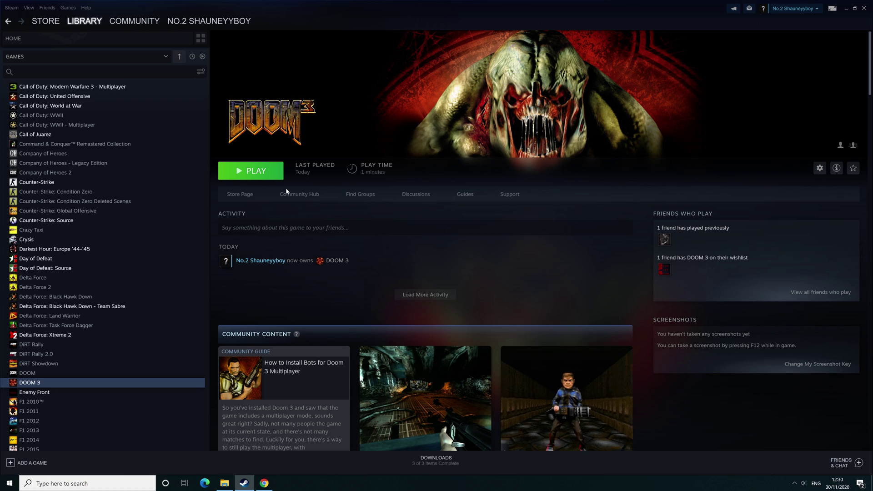
- Launch Doom 3 from the Steam library and open the game's system options
click(268, 171)
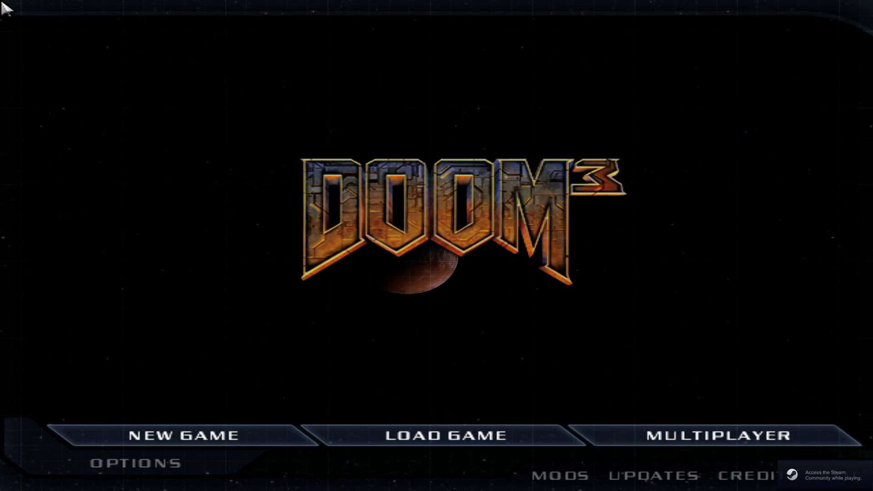
click(171, 463)
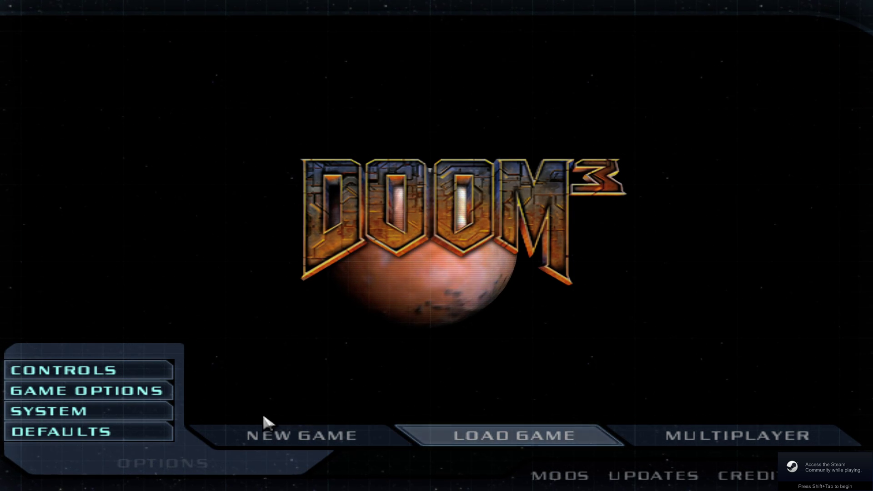
click(103, 390)
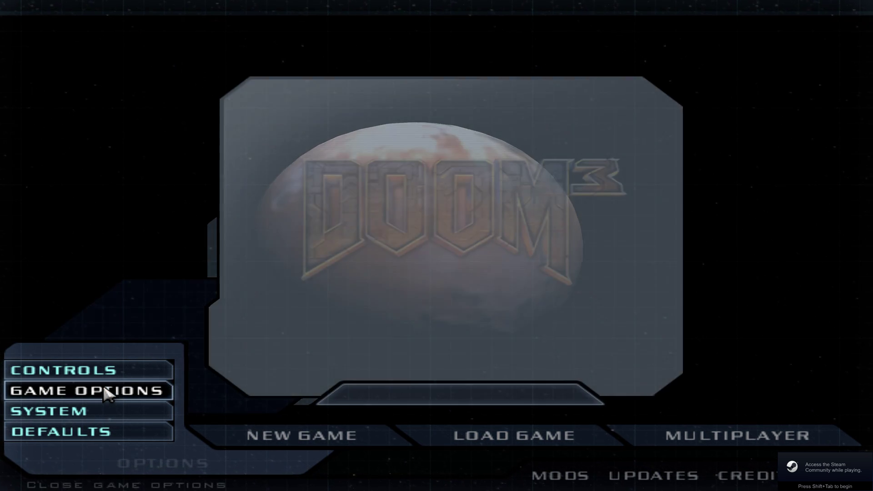
click(54, 410)
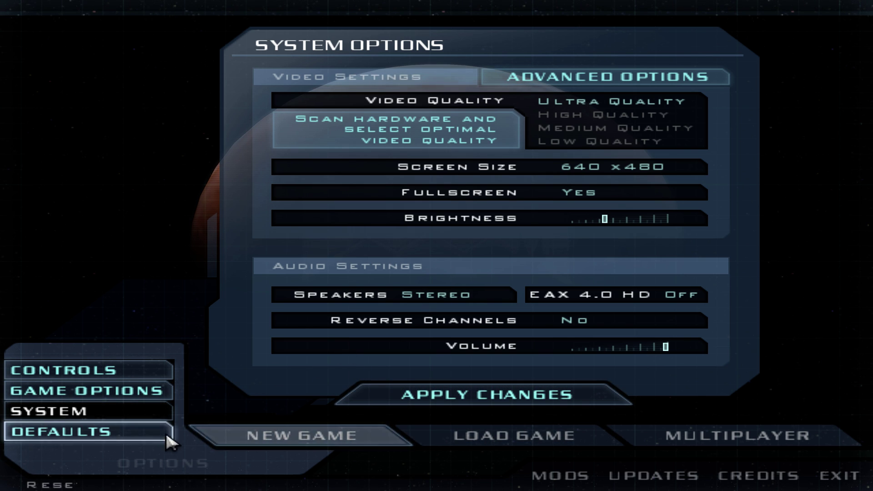
- Open the multiplayer game browser and join the =Team FoxTare= Europe deathmatch server
click(722, 436)
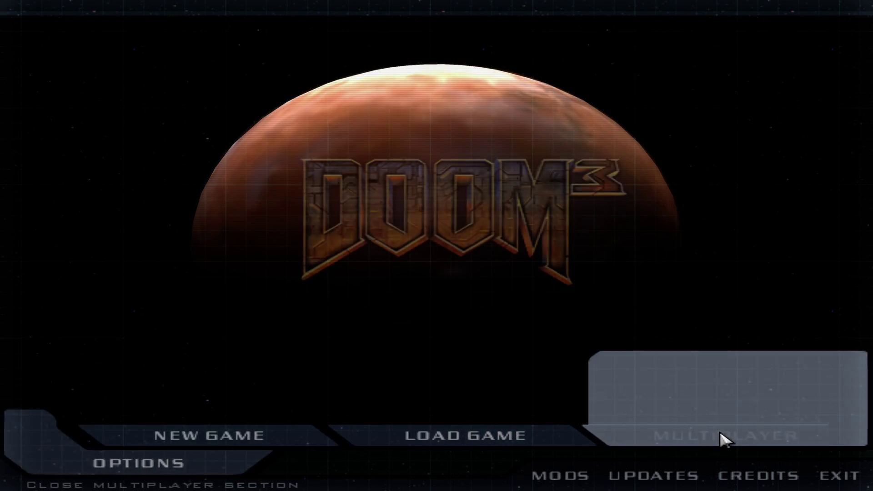
click(683, 372)
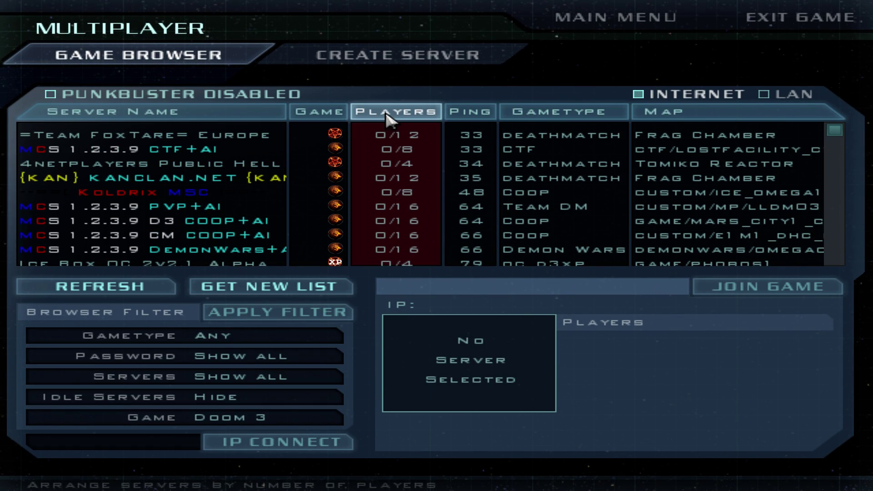
double_click(212, 130)
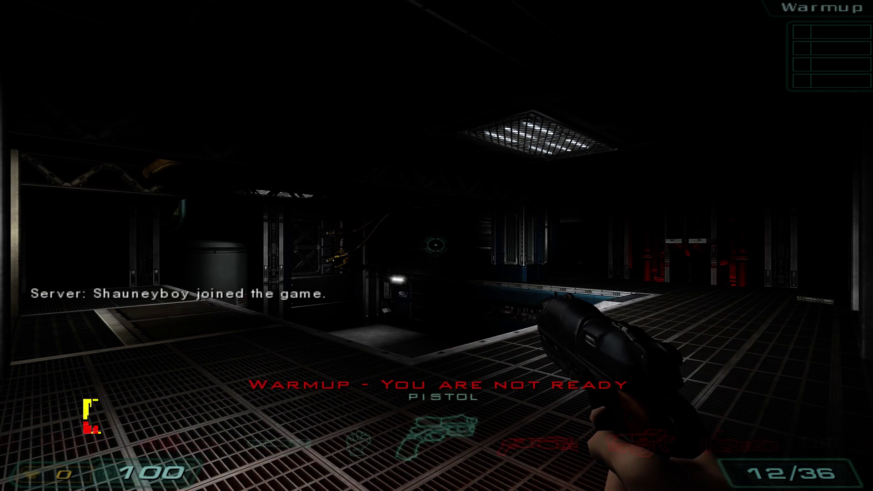
- Review the in-game options and the advanced video settings, and return to the match
key(Escape)
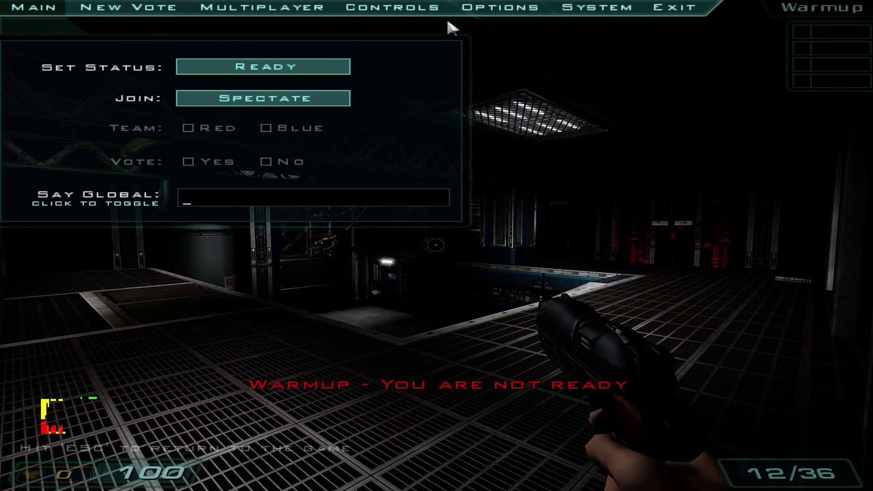
click(483, 8)
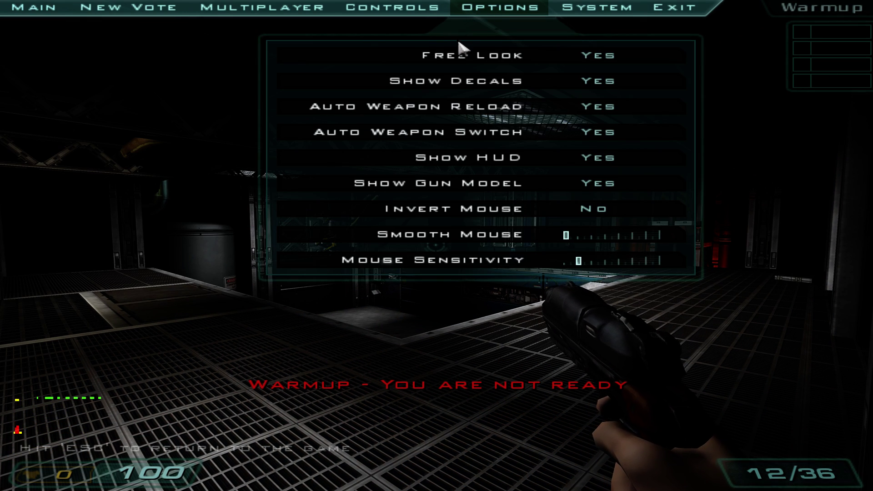
click(612, 9)
click(560, 50)
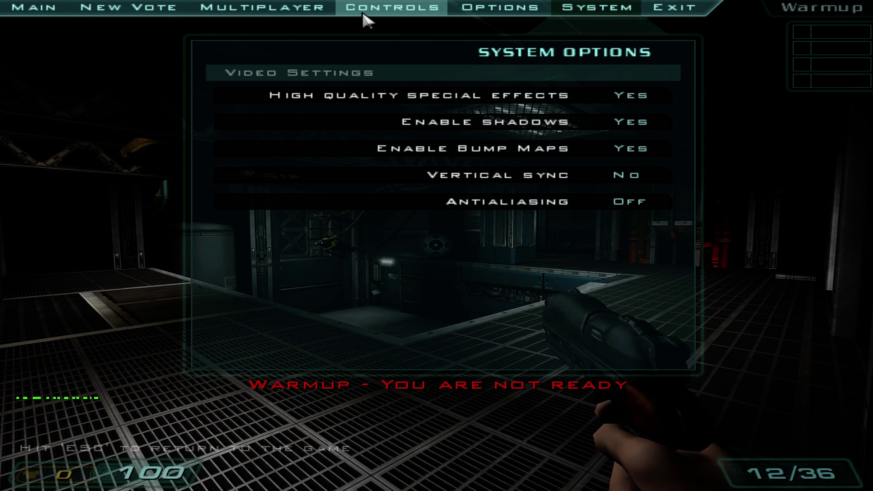
key(Escape)
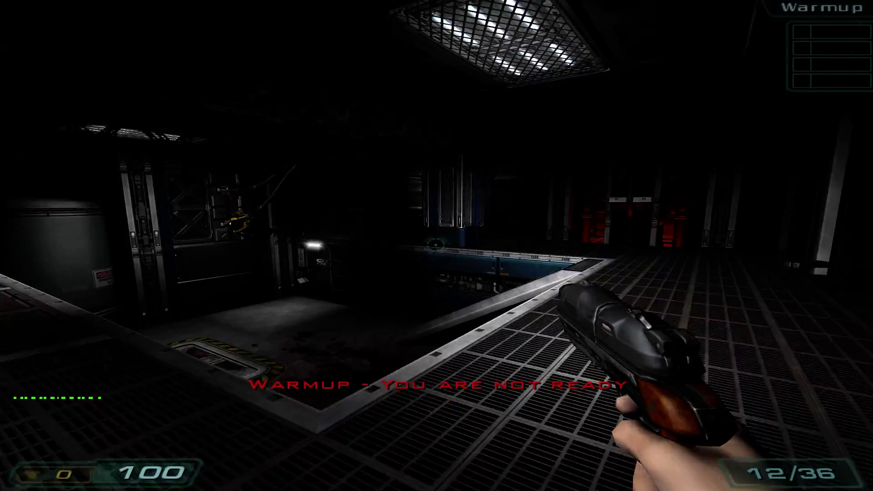
click(436, 245)
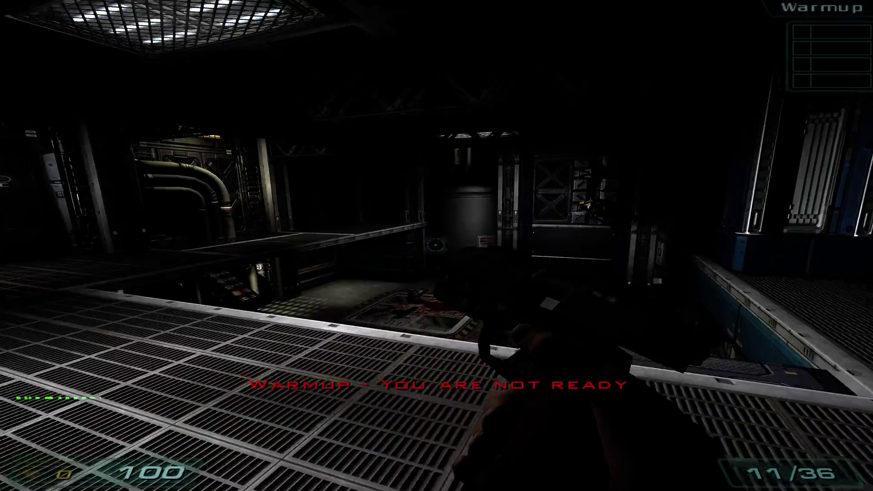
key(w)
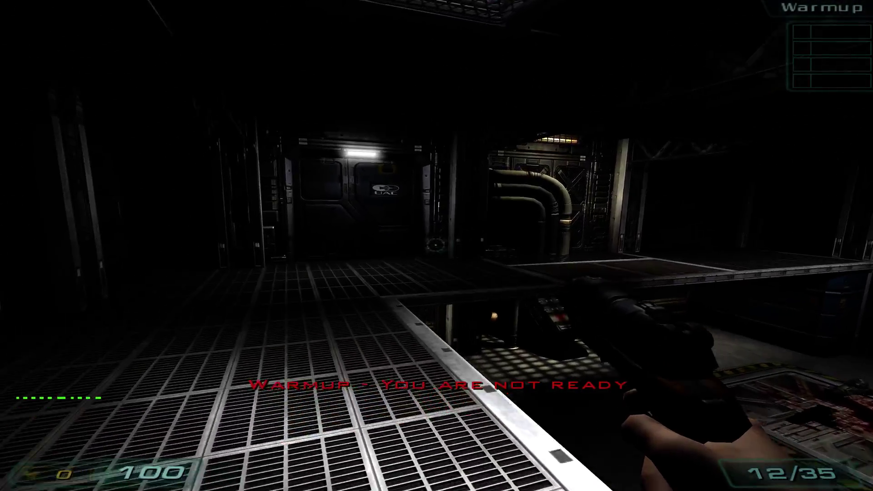
key(w)
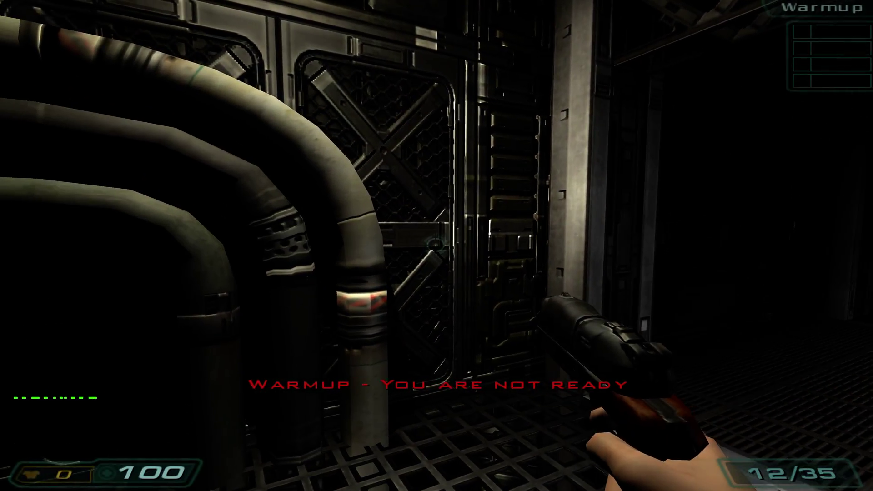
click(435, 245)
click(436, 244)
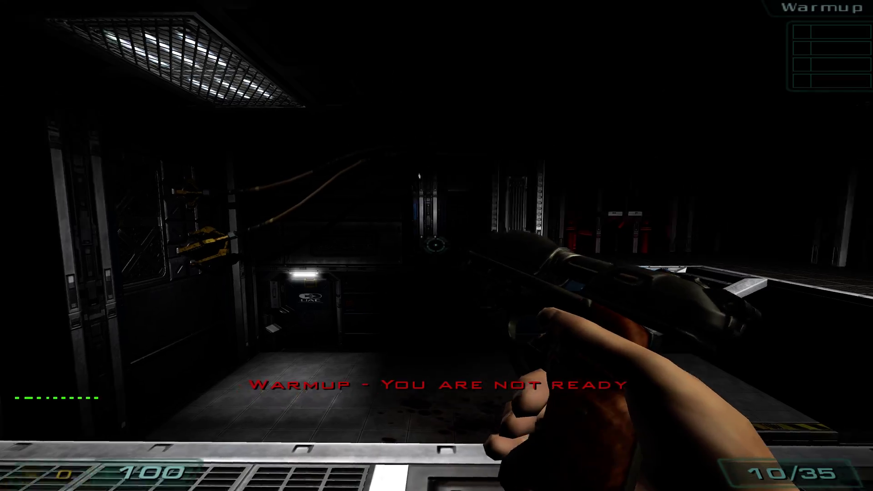
key(w)
key(1)
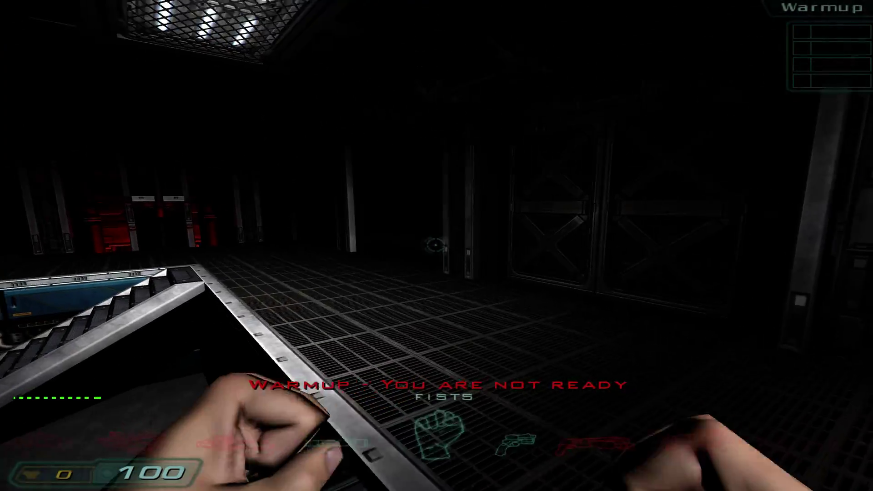
key(w)
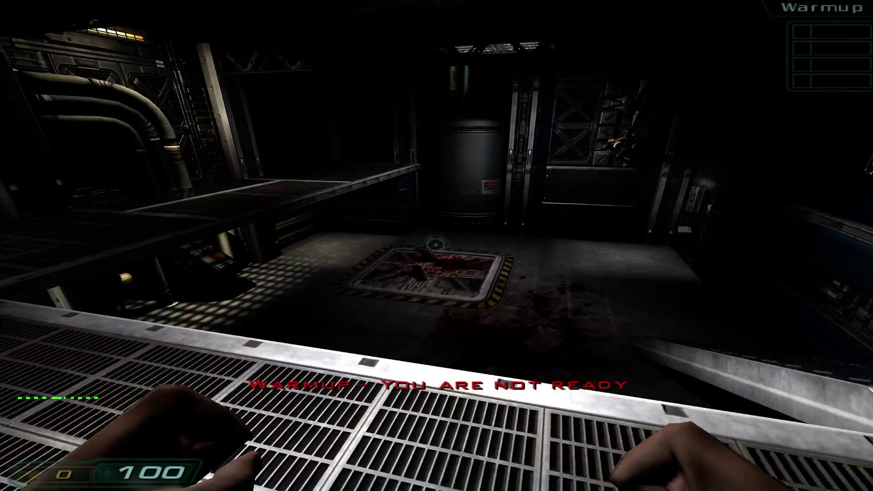
key(w)
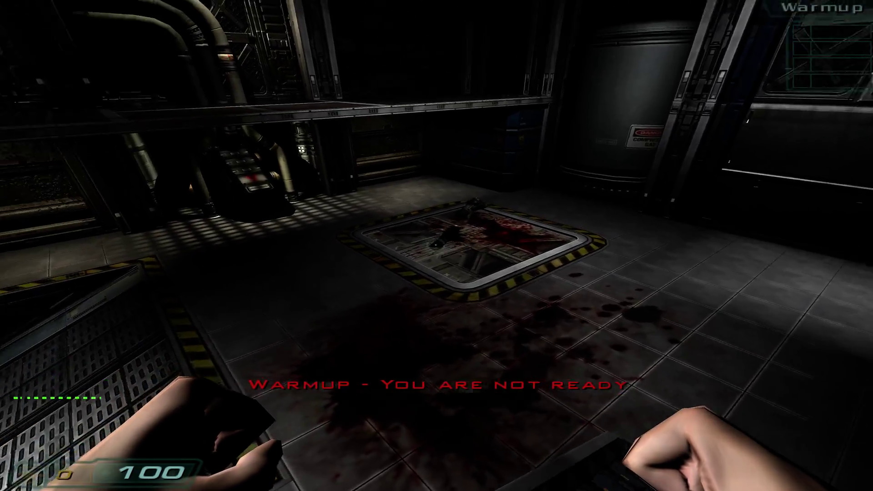
key(w)
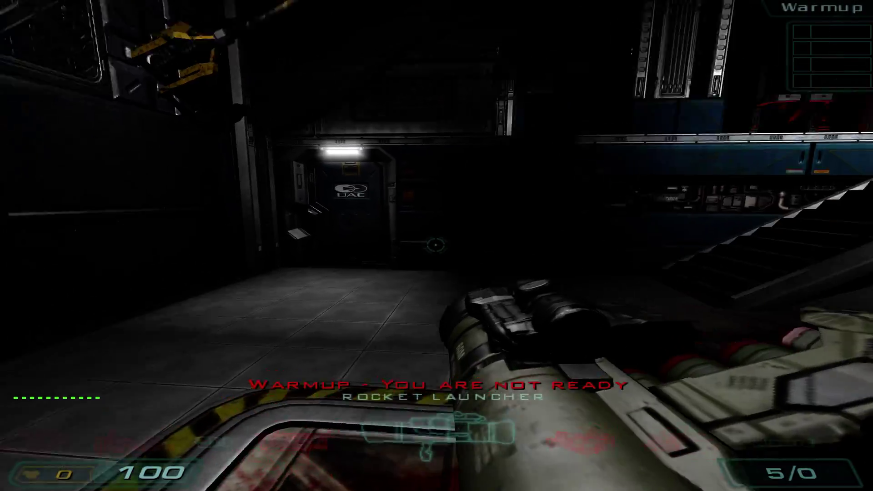
click(435, 245)
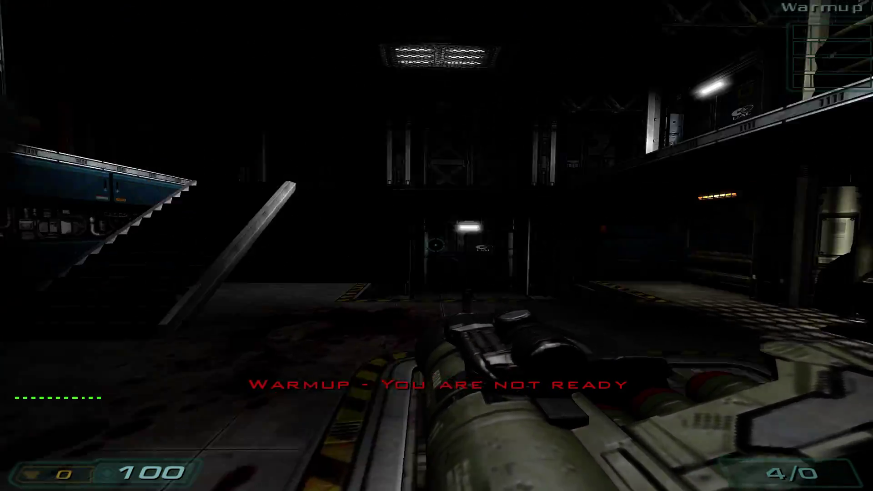
click(435, 246)
key(w)
key(2)
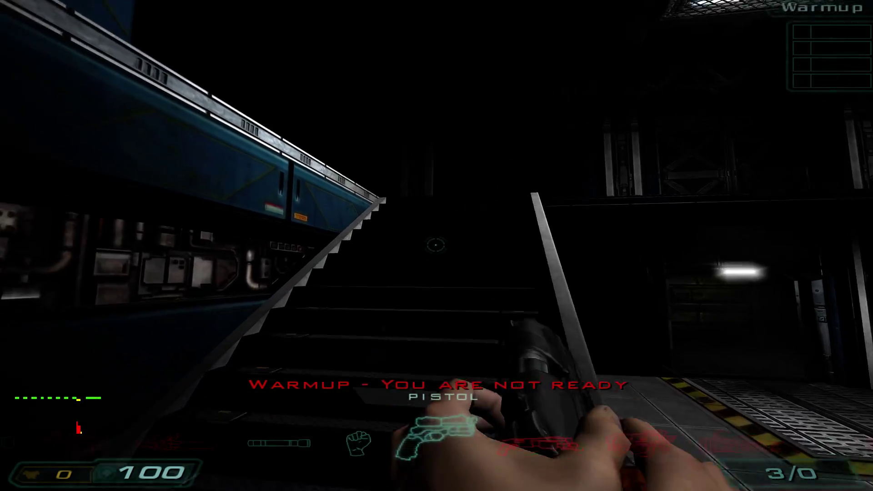
click(435, 245)
click(435, 245)
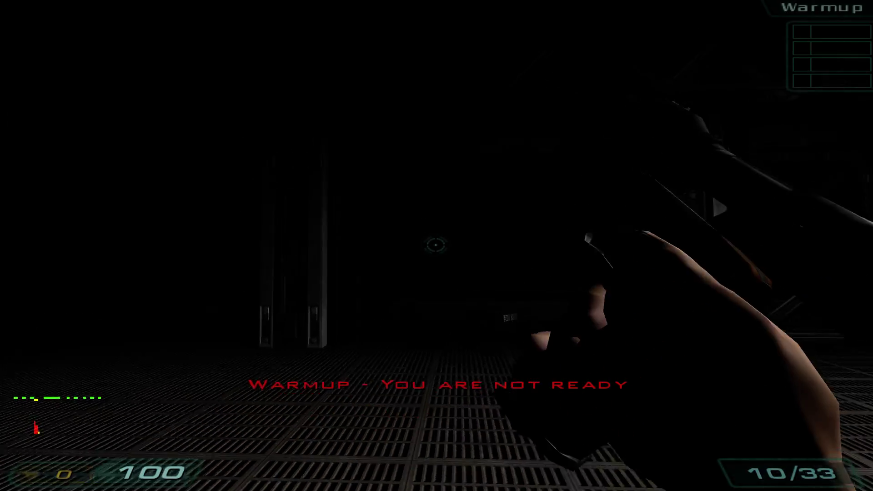
key(r)
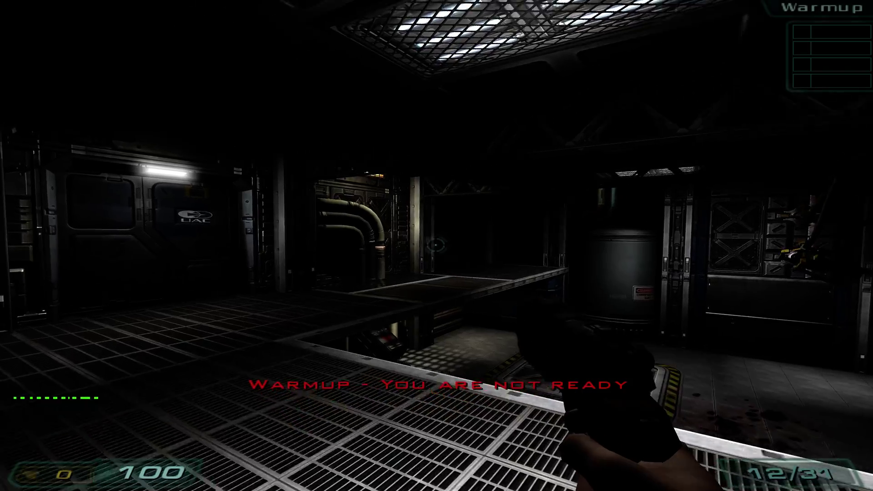
click(435, 245)
click(435, 245)
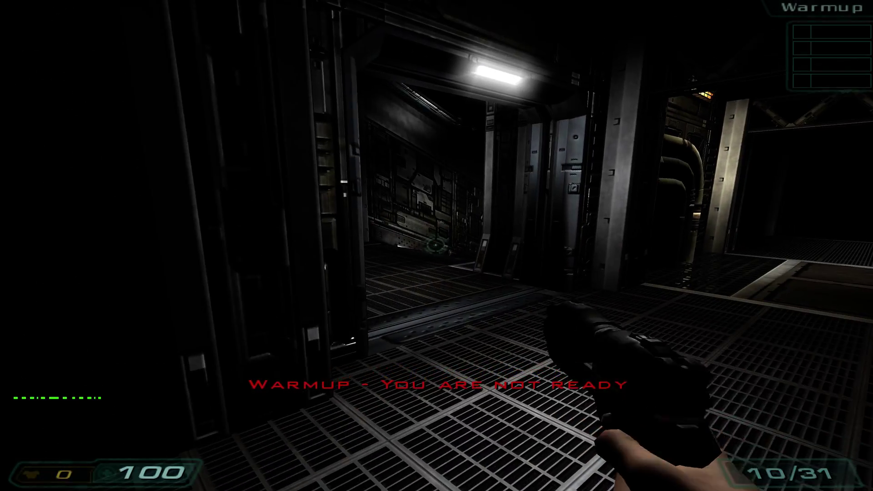
key(r)
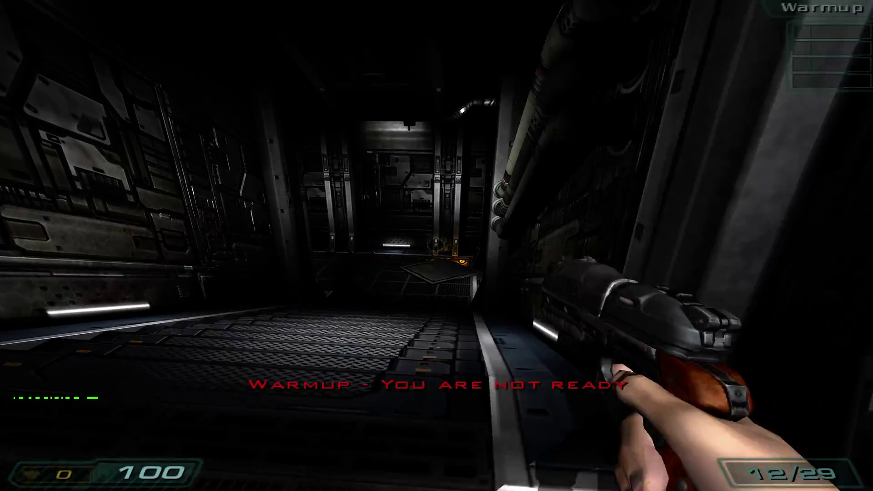
key(w)
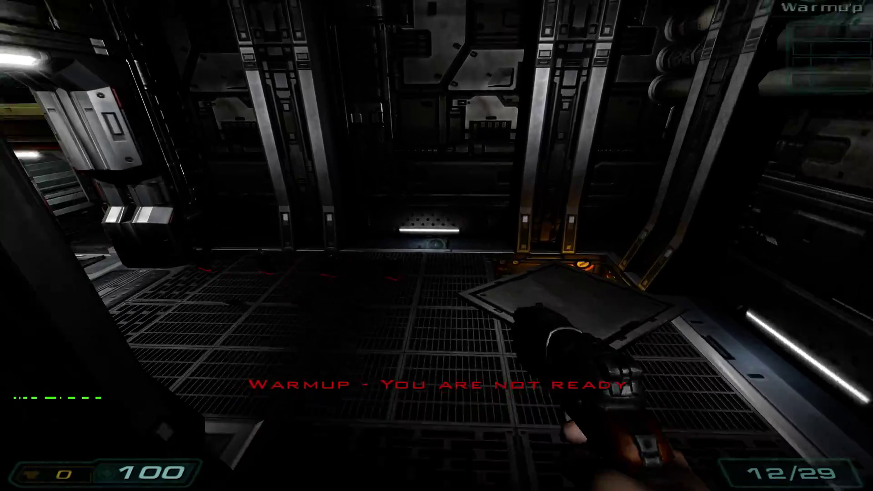
key(w)
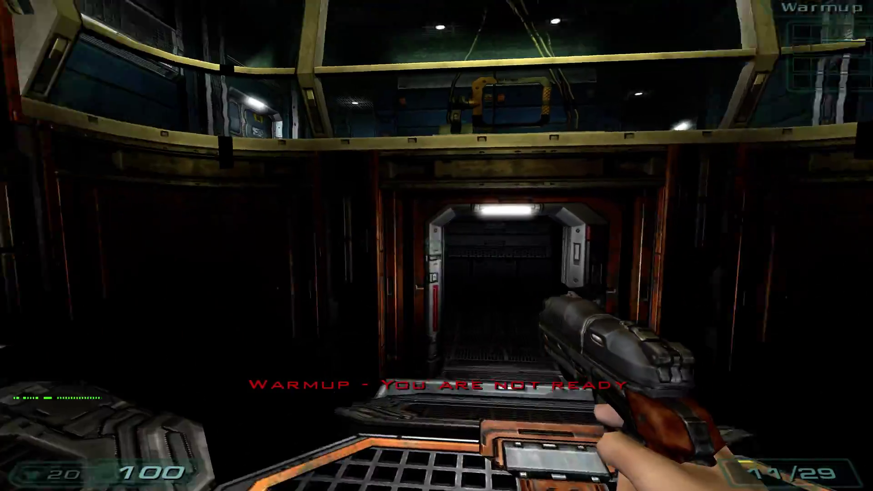
click(436, 246)
key(r)
key(w)
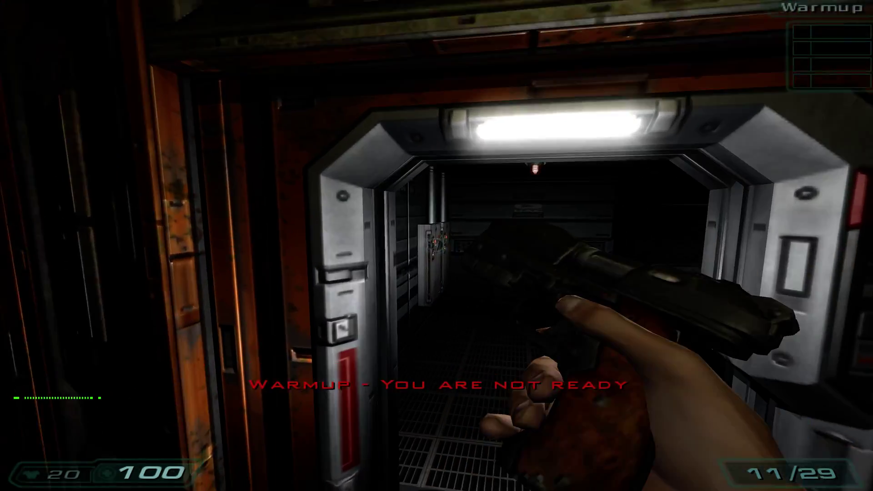
key(w)
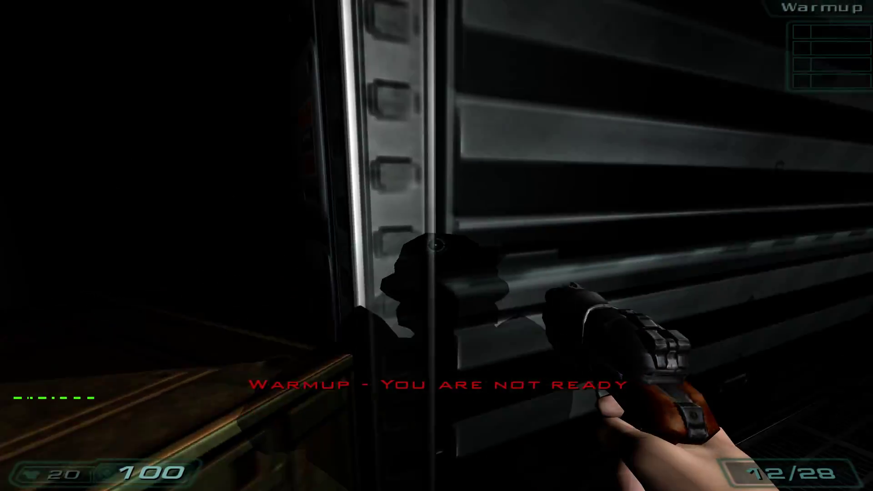
key(Tab)
key(w)
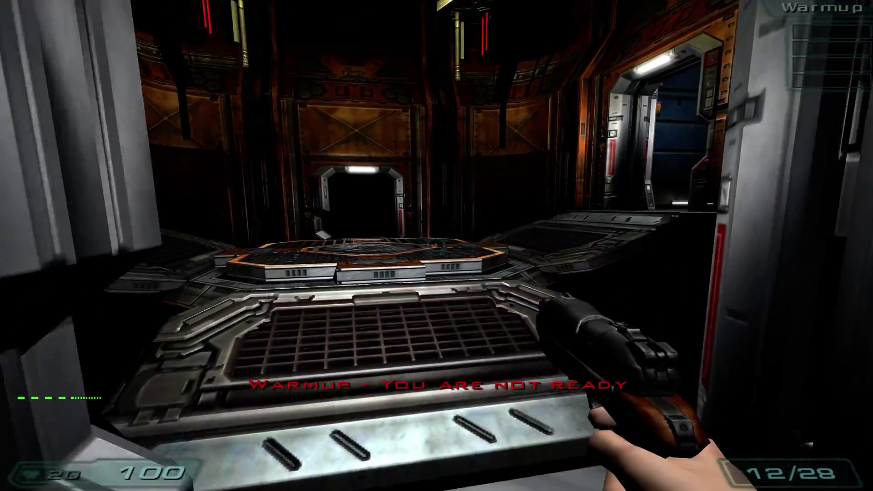
click(436, 245)
click(436, 246)
key(r)
key(w)
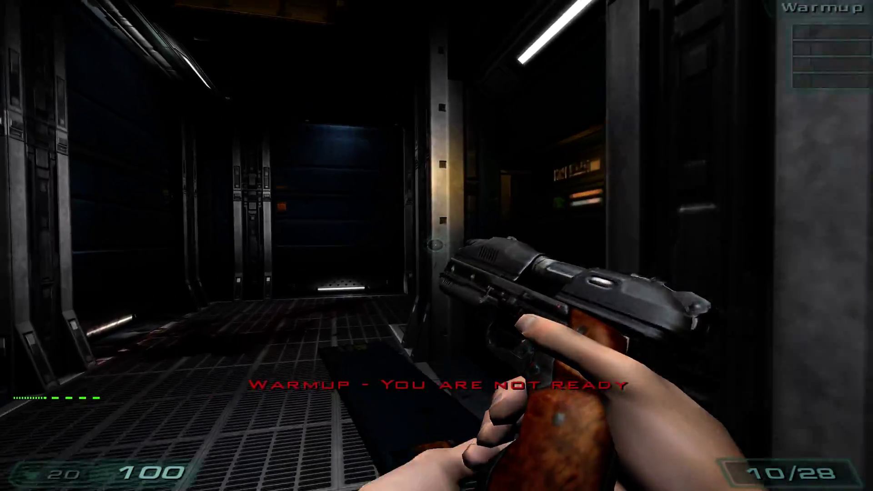
key(w)
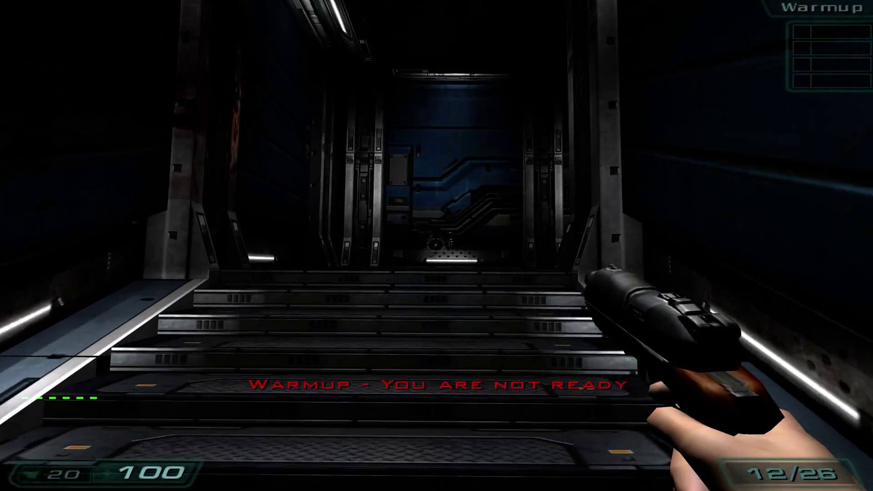
key(w)
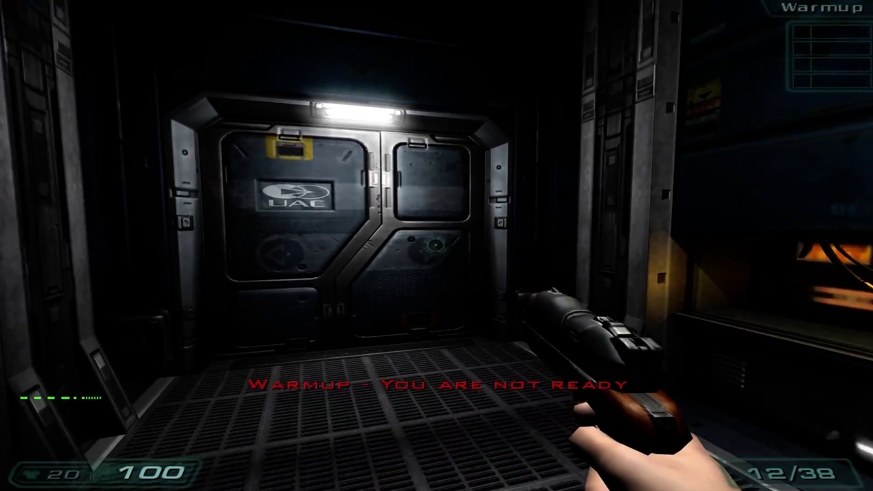
key(w)
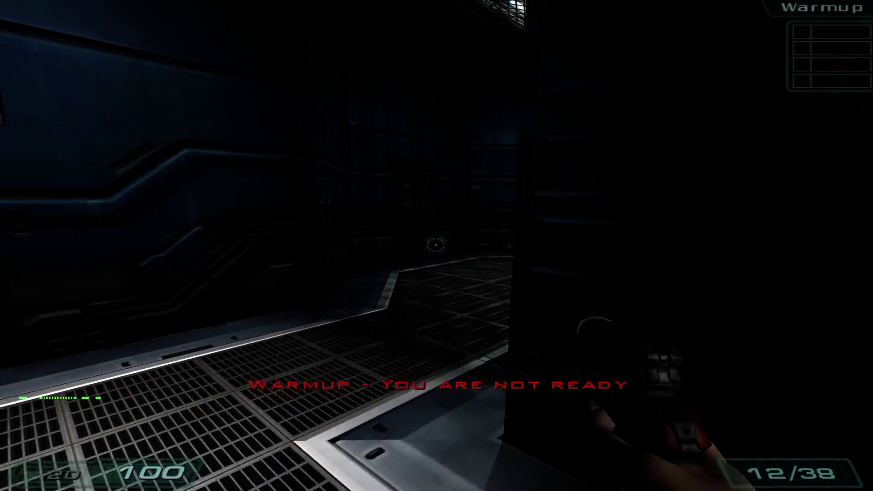
key(3)
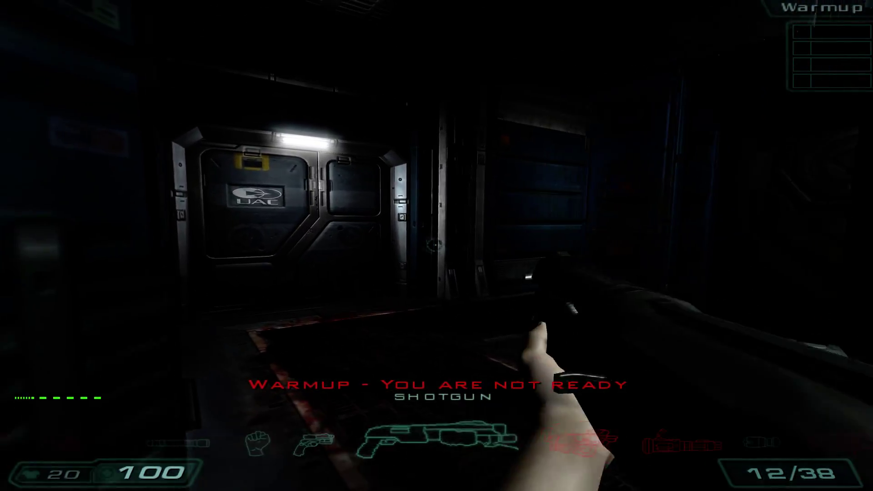